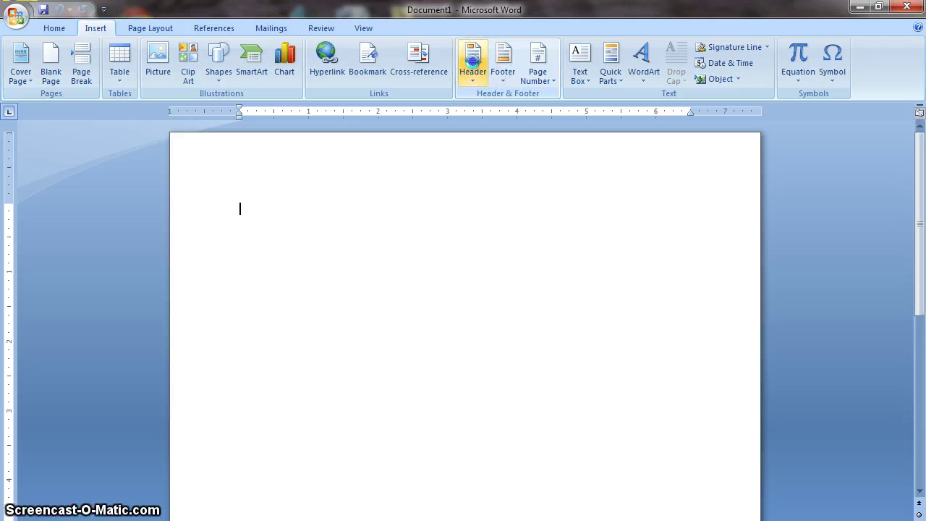
Step: Add a Blank-style header, align it right, and enter the author's last name in it
{"action": "left_click", "coordinate": [472, 62]}
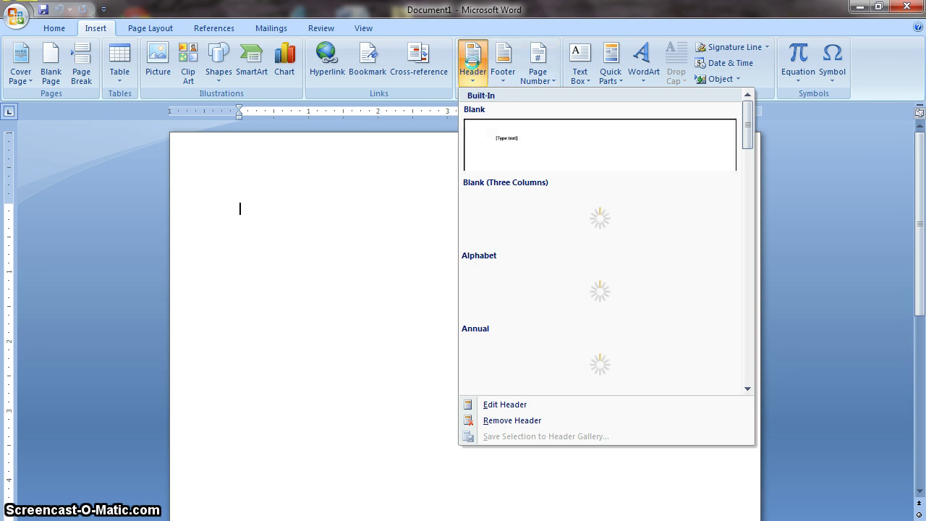
{"action": "left_click", "coordinate": [532, 144]}
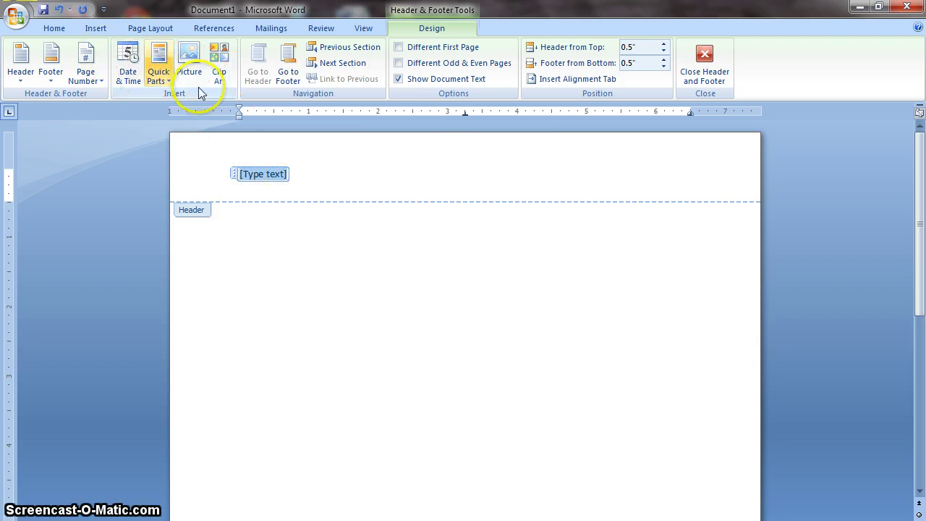
{"action": "left_click", "coordinate": [57, 29]}
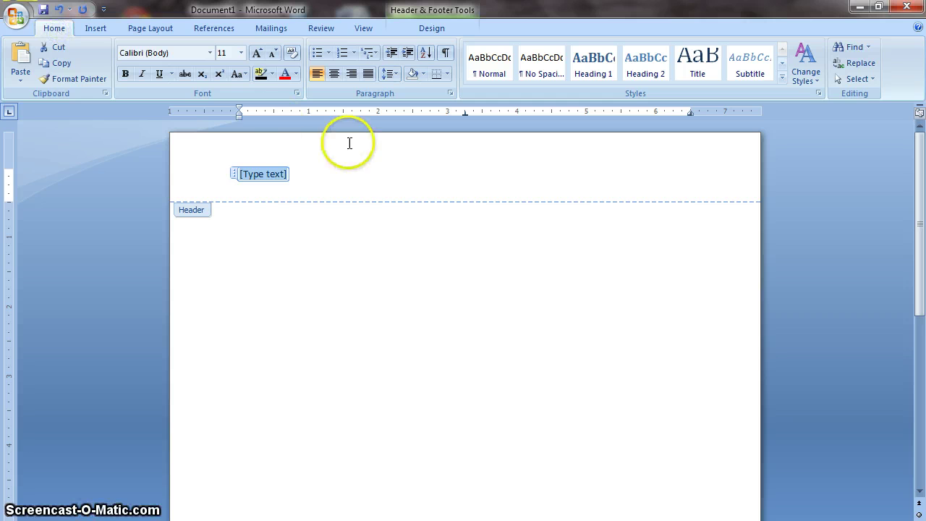
{"action": "left_click", "coordinate": [350, 75]}
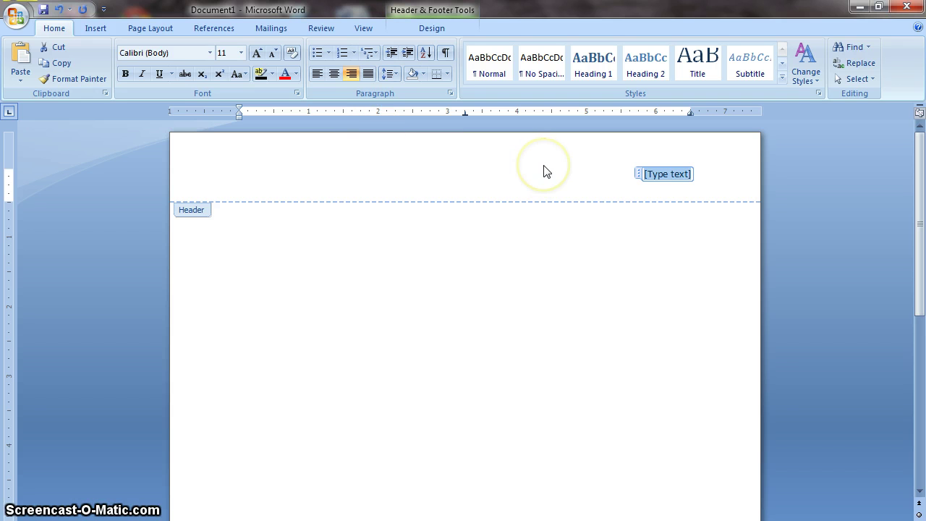
{"action": "type", "text": "Coffee"}
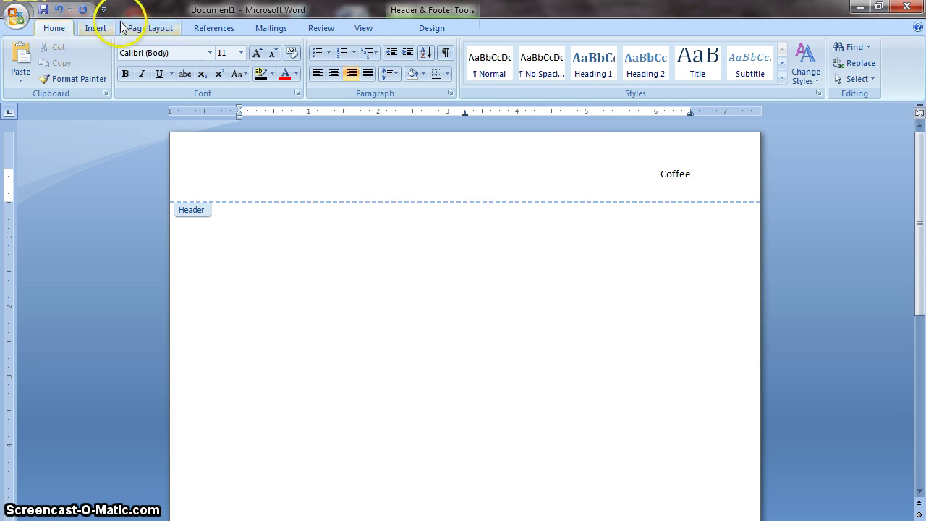
Step: Insert a Plain Number page number at the current position, directly after the last name in the header
{"action": "left_click", "coordinate": [100, 32]}
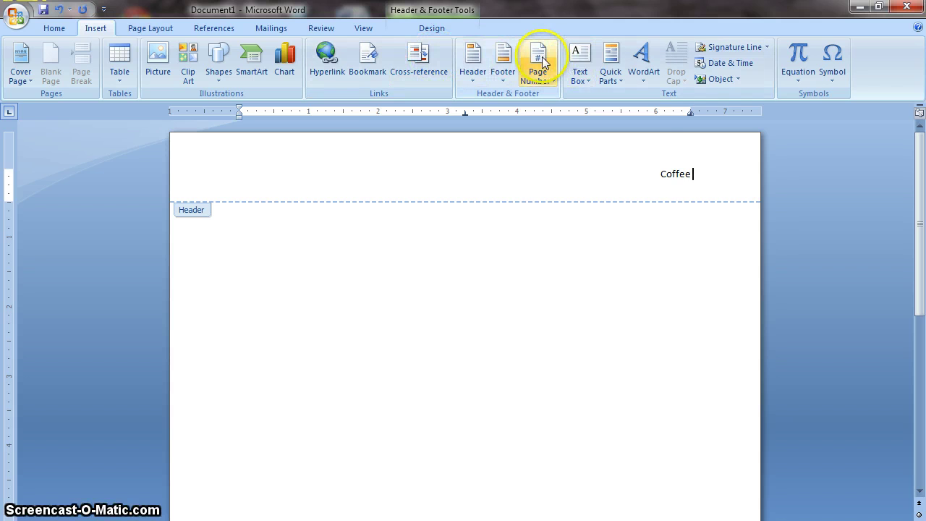
{"action": "left_click", "coordinate": [539, 65]}
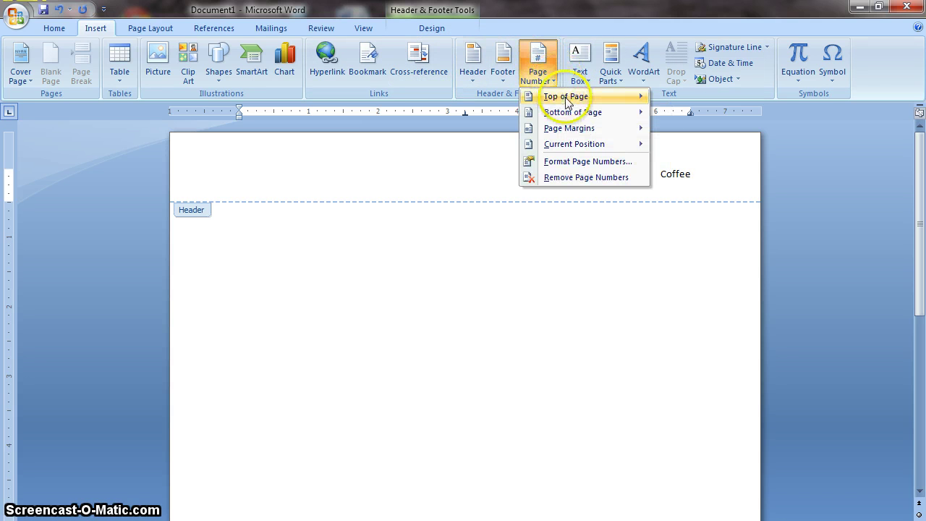
{"action": "mouse_move", "coordinate": [556, 143]}
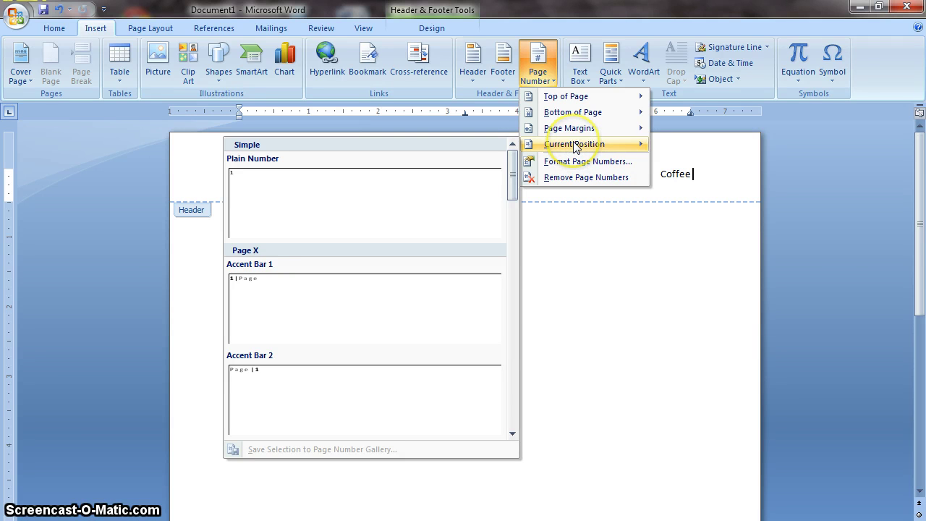
{"action": "left_click", "coordinate": [401, 209]}
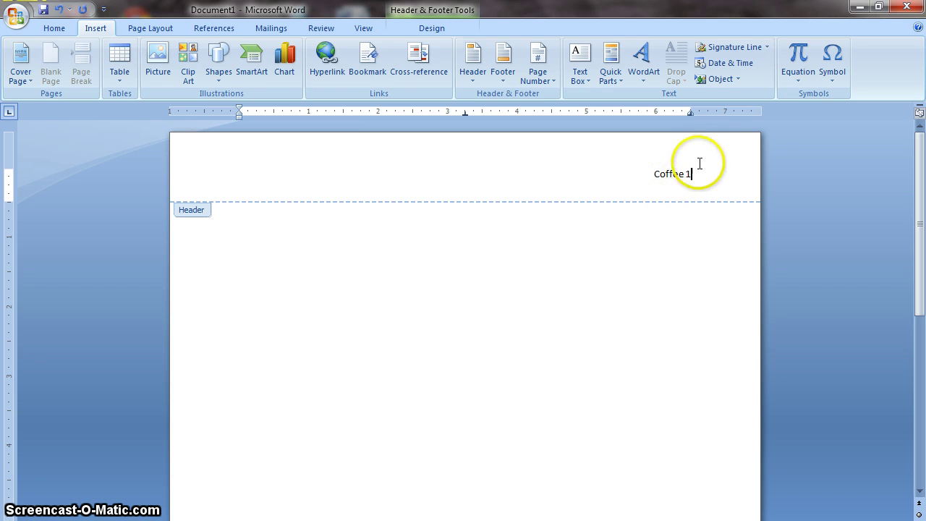
Step: Format the header's name and page number in Times New Roman, size 12, and return to the document body
{"action": "left_click", "coordinate": [651, 176]}
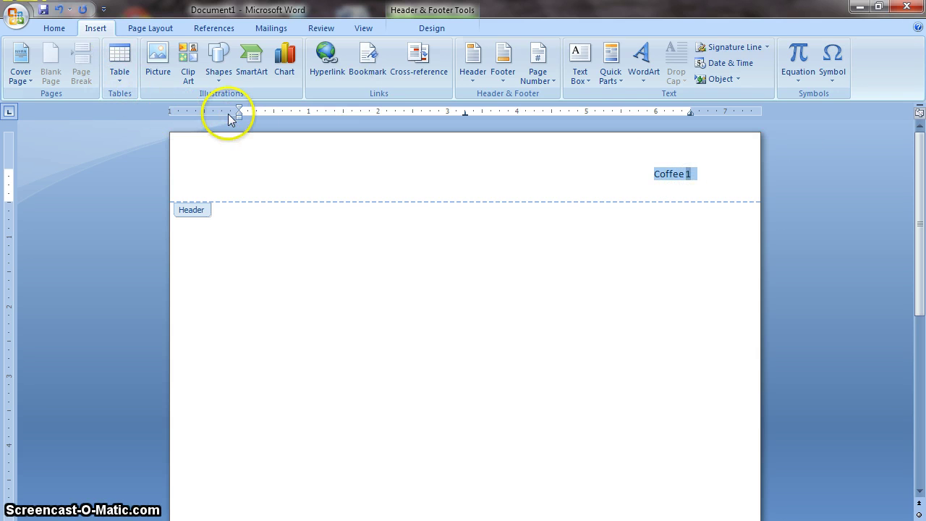
{"action": "left_click", "coordinate": [55, 28]}
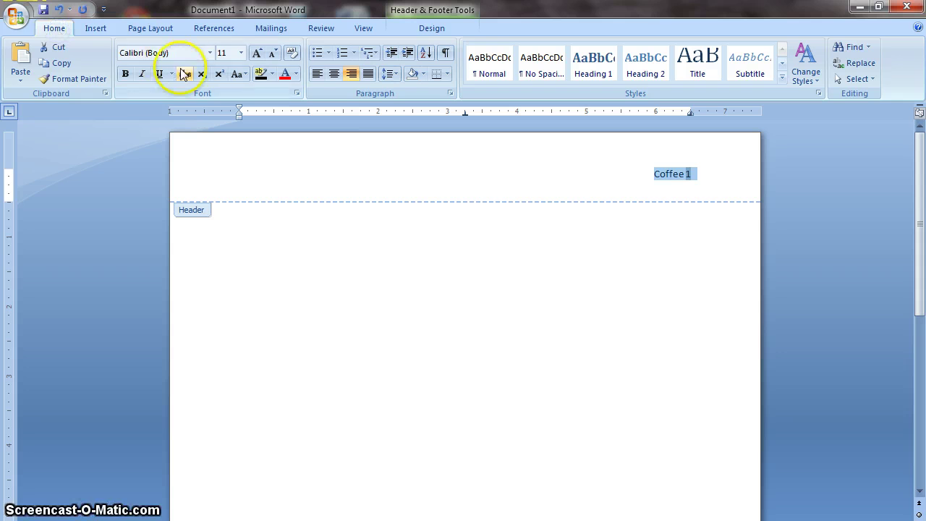
{"action": "left_click", "coordinate": [210, 54]}
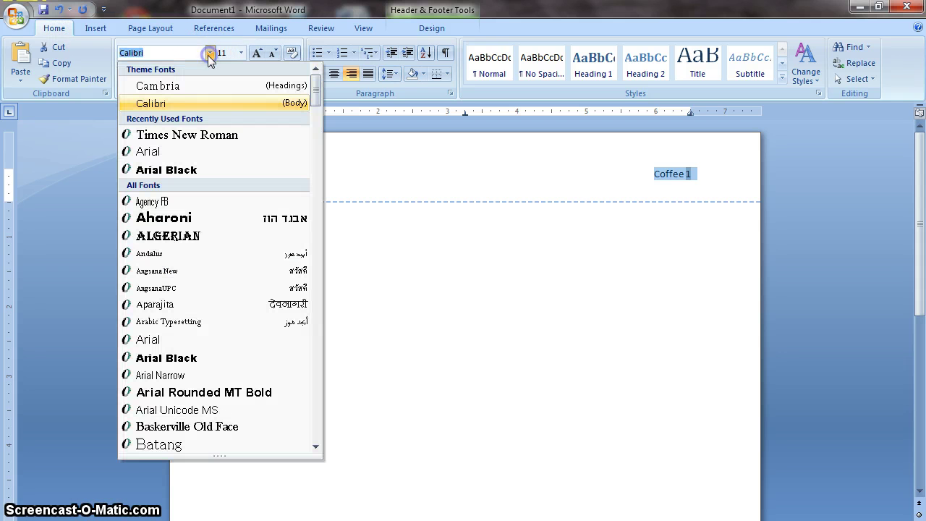
{"action": "left_click", "coordinate": [189, 134]}
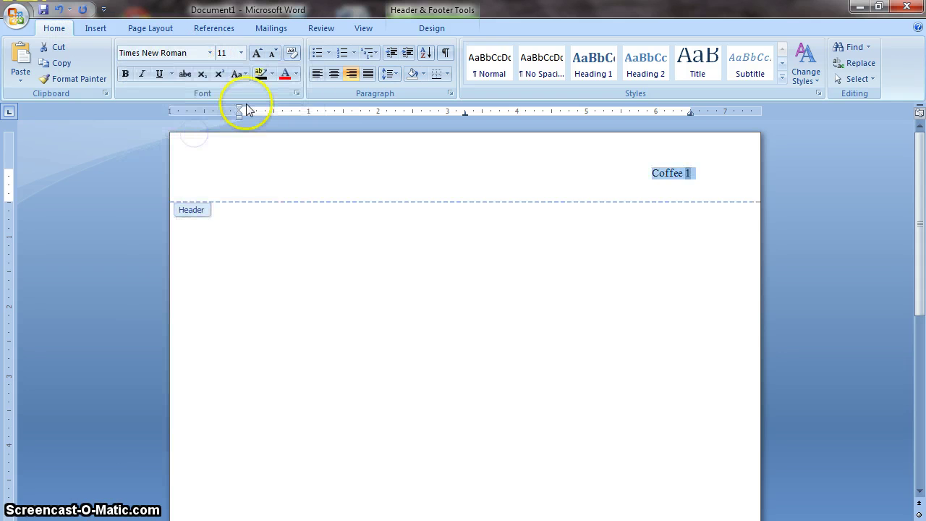
{"action": "left_click", "coordinate": [241, 56]}
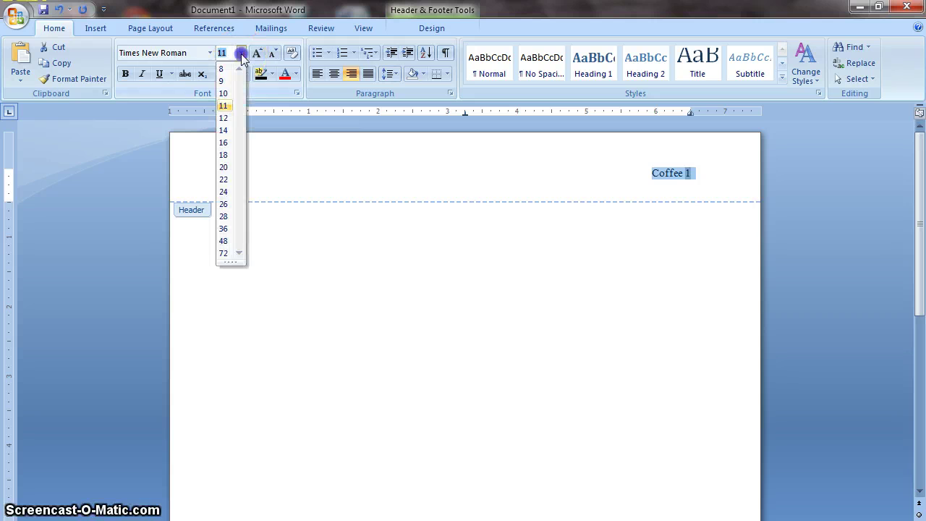
{"action": "left_click", "coordinate": [226, 121]}
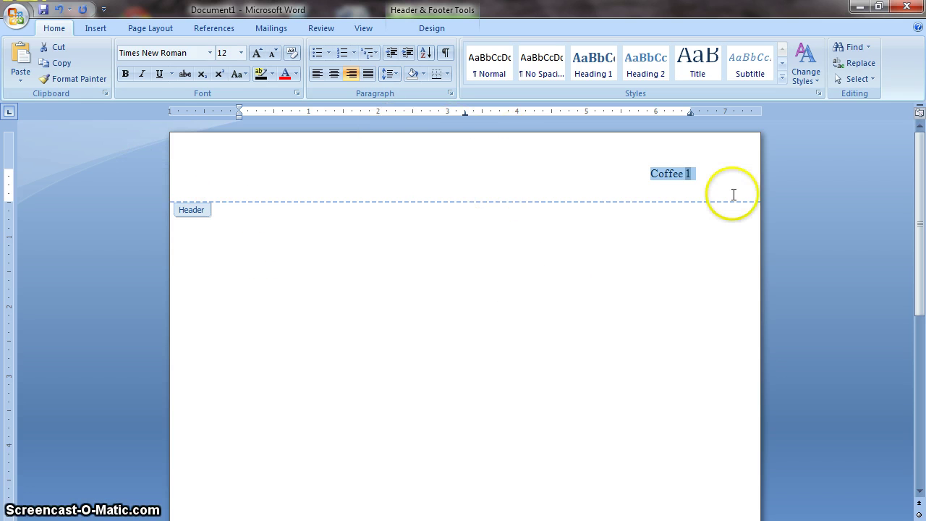
{"action": "left_click", "coordinate": [454, 319]}
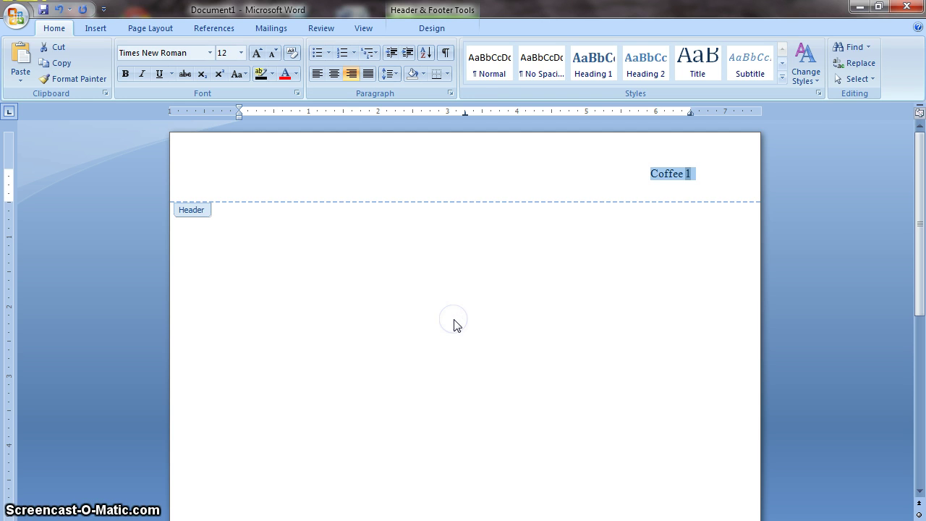
{"action": "double_click", "coordinate": [453, 322]}
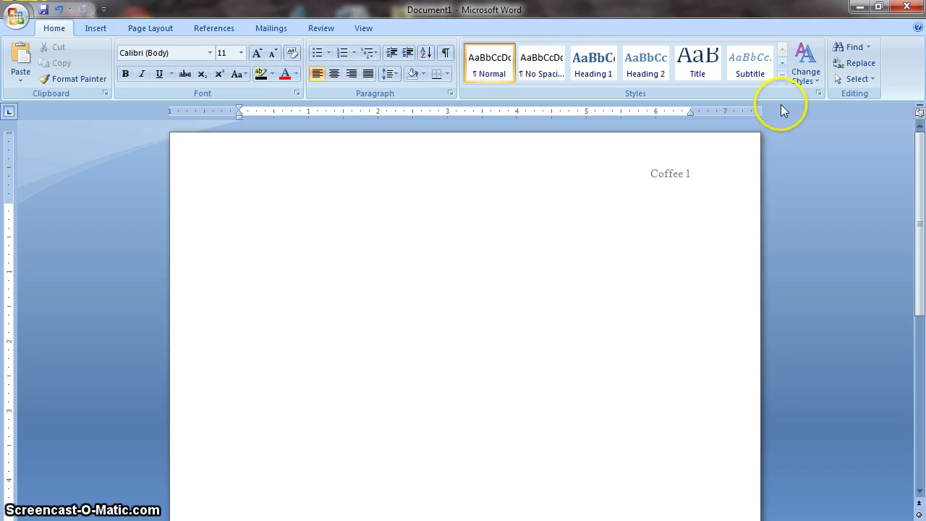
{"action": "left_click", "coordinate": [860, 80]}
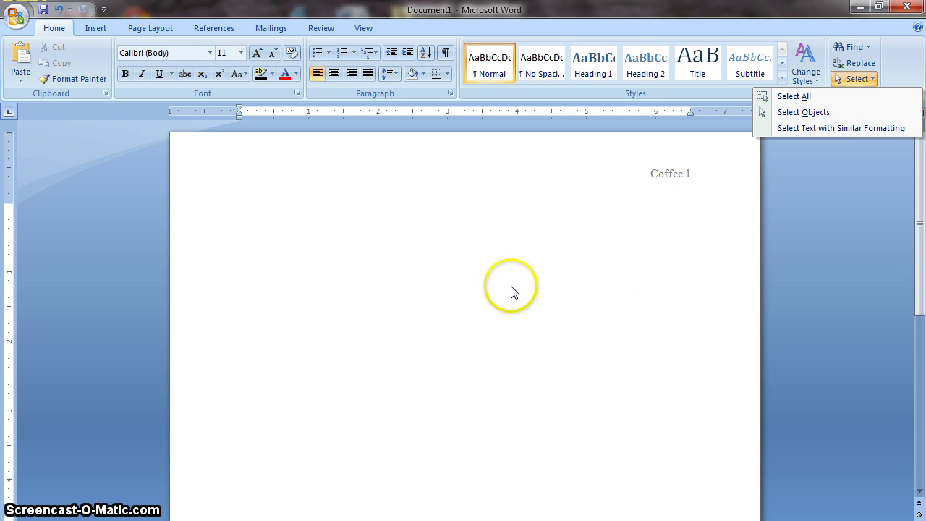
{"action": "left_click", "coordinate": [490, 277]}
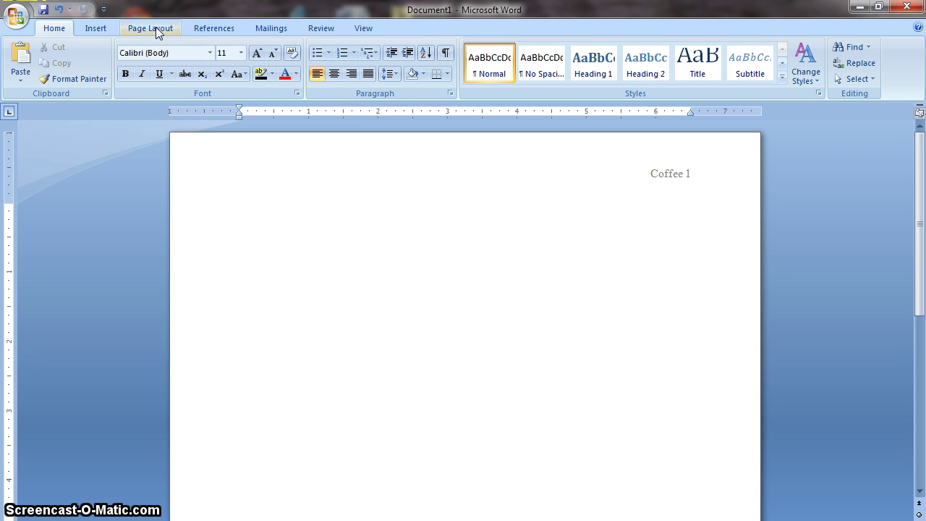
Step: Set the font for the body text to Times New Roman, size 12
{"action": "left_click", "coordinate": [210, 53]}
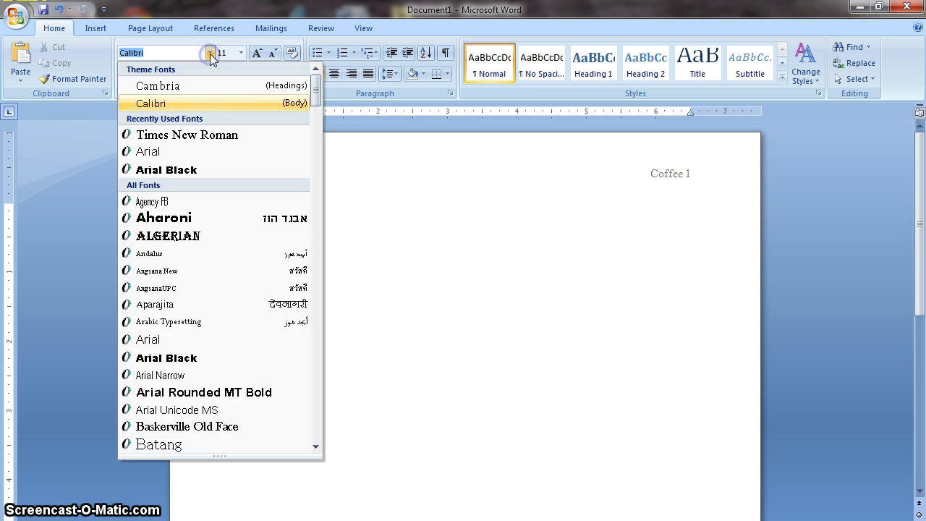
{"action": "left_click", "coordinate": [214, 135]}
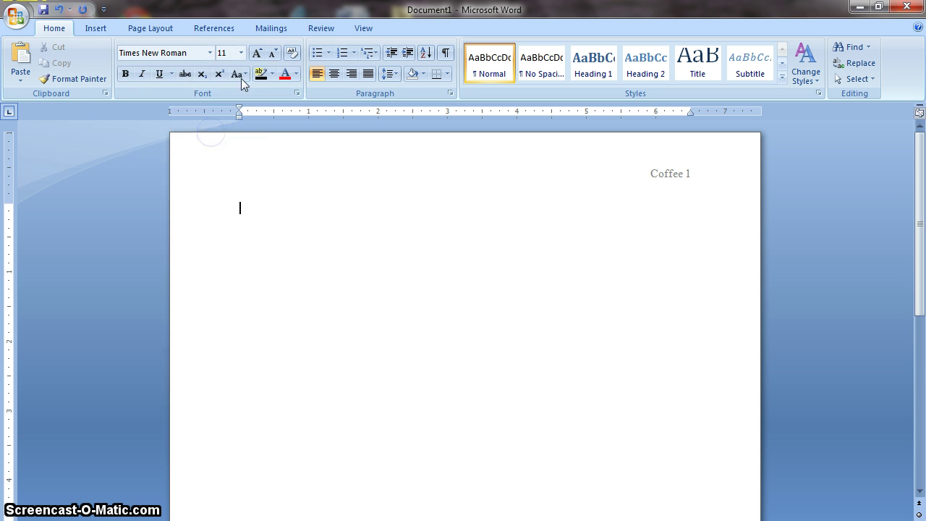
{"action": "left_click", "coordinate": [241, 54]}
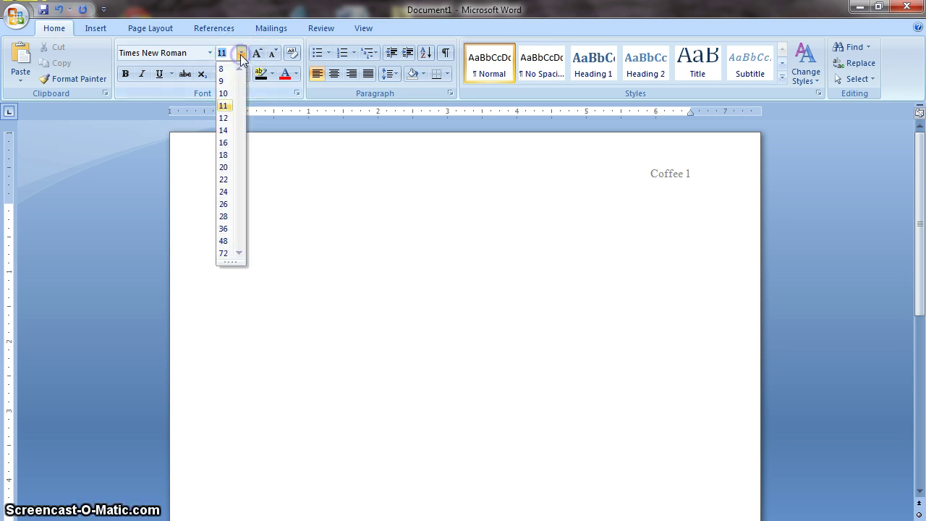
{"action": "left_click", "coordinate": [230, 118]}
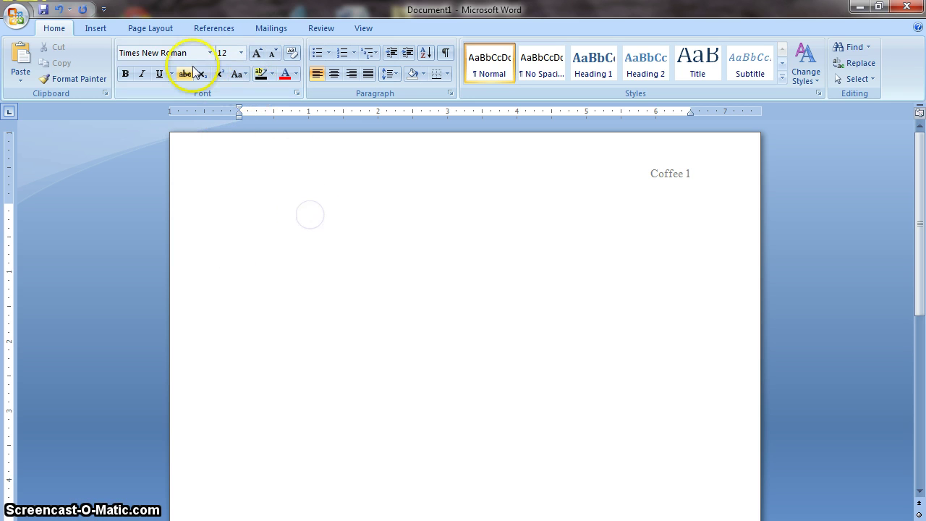
Step: Apply the Normal margins preset, with 1" on all sides of the page
{"action": "left_click", "coordinate": [150, 27]}
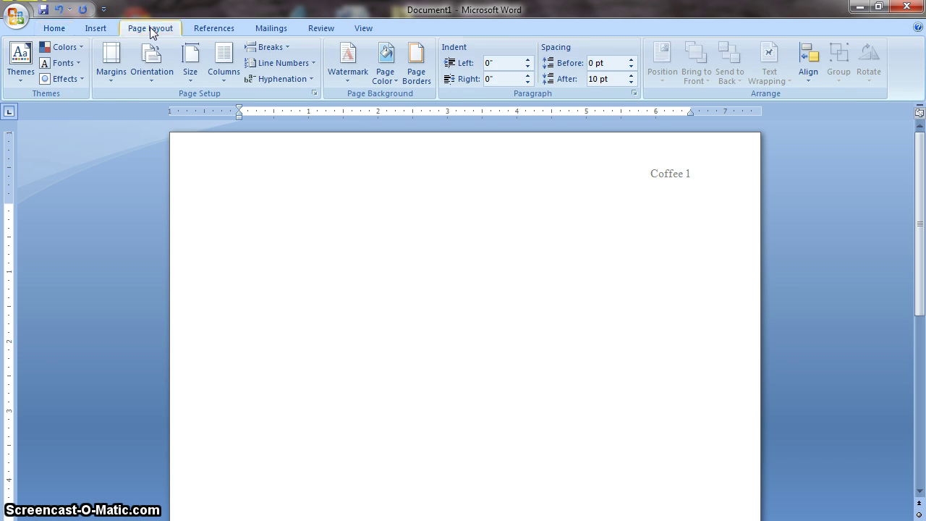
{"action": "left_click", "coordinate": [113, 61]}
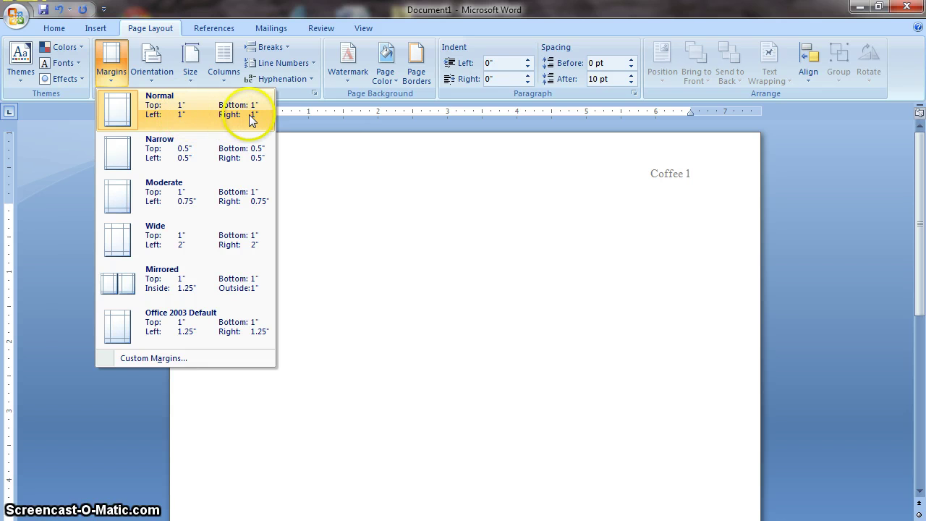
{"action": "left_click", "coordinate": [127, 112]}
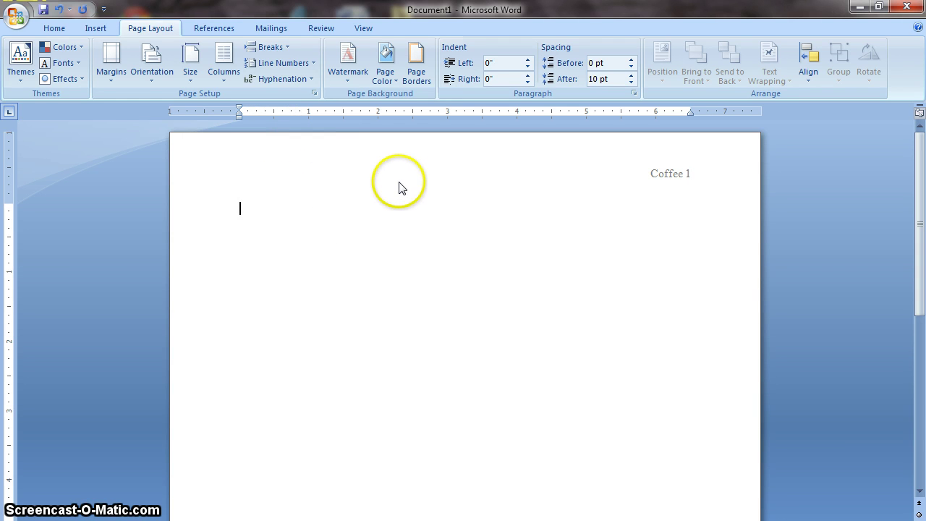
Step: Set the paragraph spacing after to 0 pt and the line spacing to Double for the body text
{"action": "left_click", "coordinate": [58, 29]}
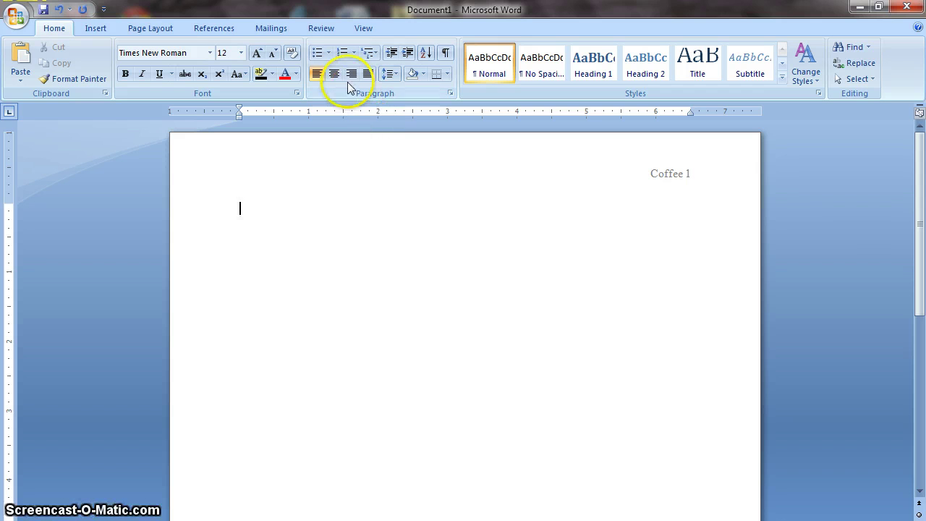
{"action": "left_click", "coordinate": [450, 93]}
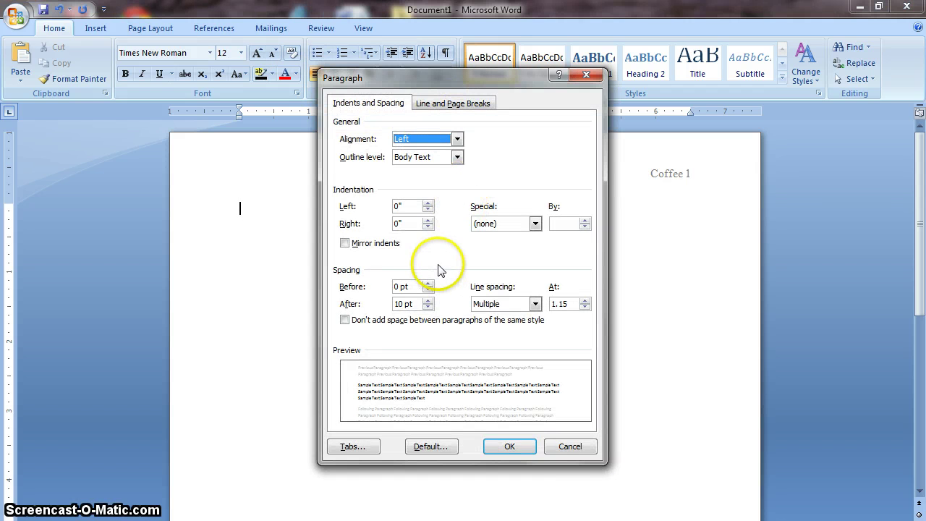
{"action": "left_click", "coordinate": [427, 307]}
{"action": "left_click", "coordinate": [427, 306]}
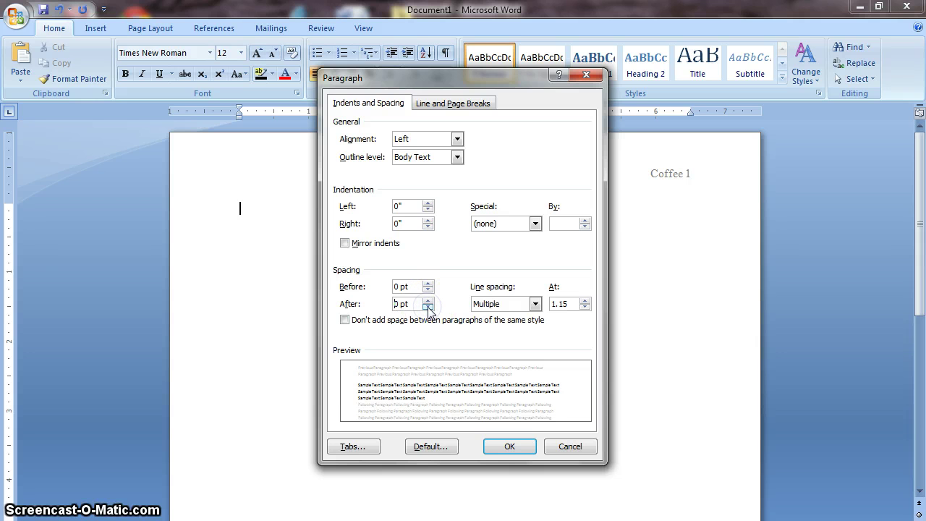
{"action": "left_click", "coordinate": [535, 305]}
{"action": "left_click", "coordinate": [520, 337]}
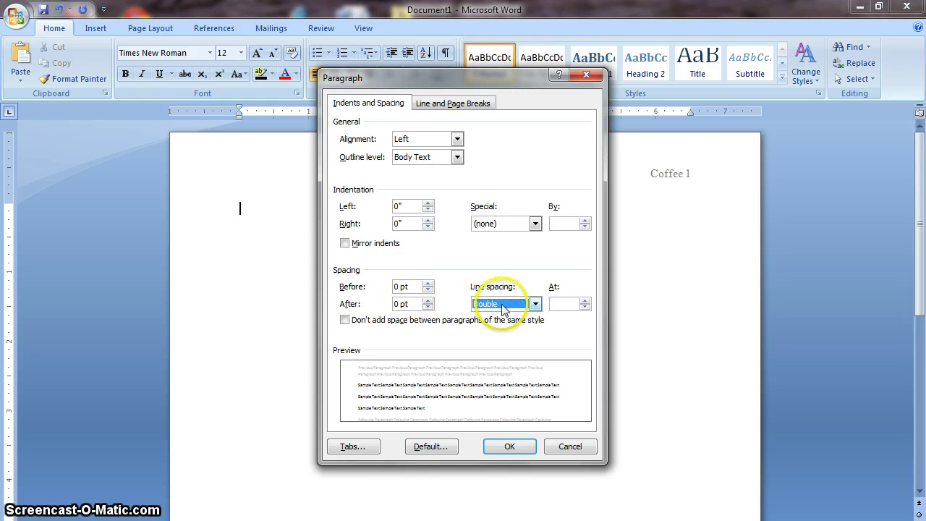
{"action": "left_click", "coordinate": [507, 448]}
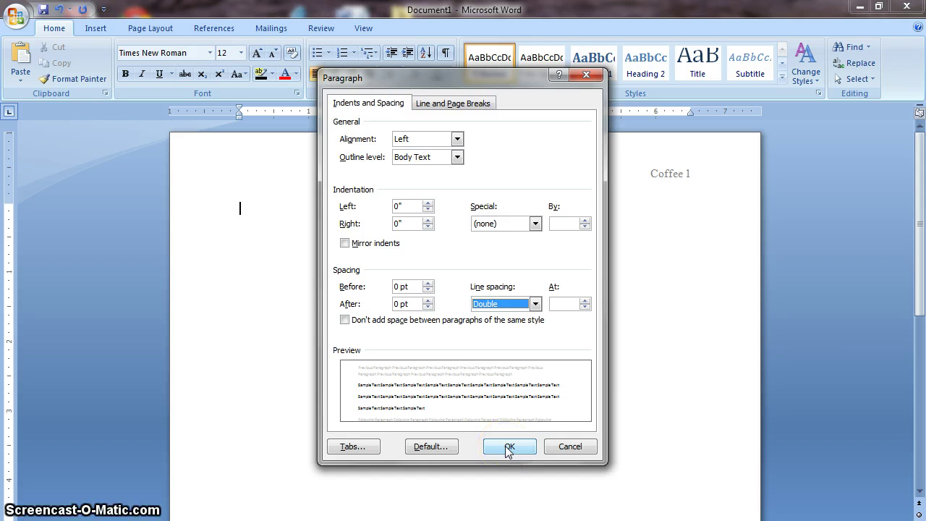
{"action": "left_click", "coordinate": [509, 447]}
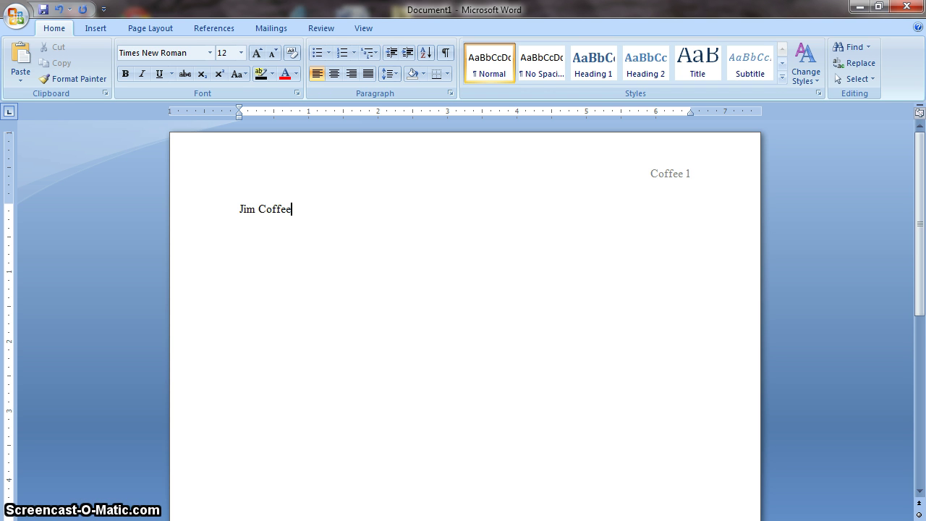
Step: Enter the author's full name and the instructor's name on separate lines at the start of the body, ending with a line break
{"action": "left_click", "coordinate": [244, 235]}
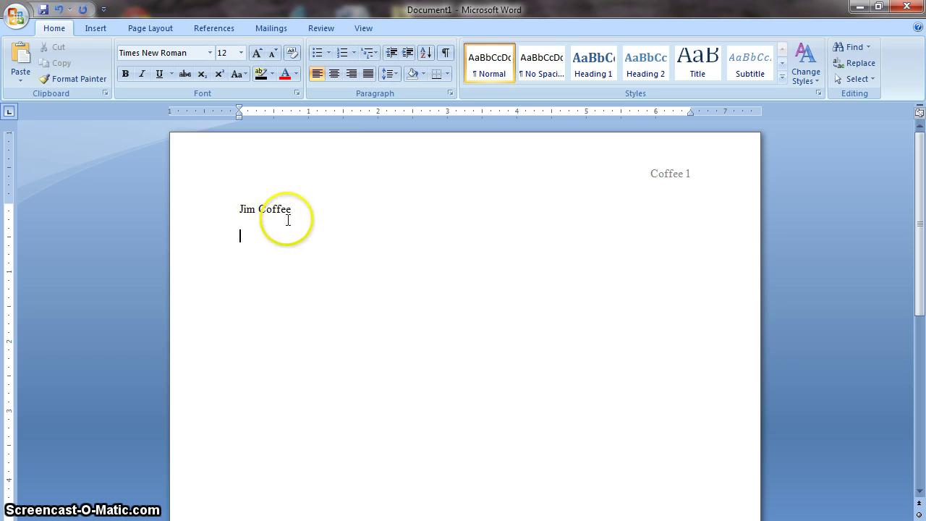
{"action": "left_click", "coordinate": [253, 237]}
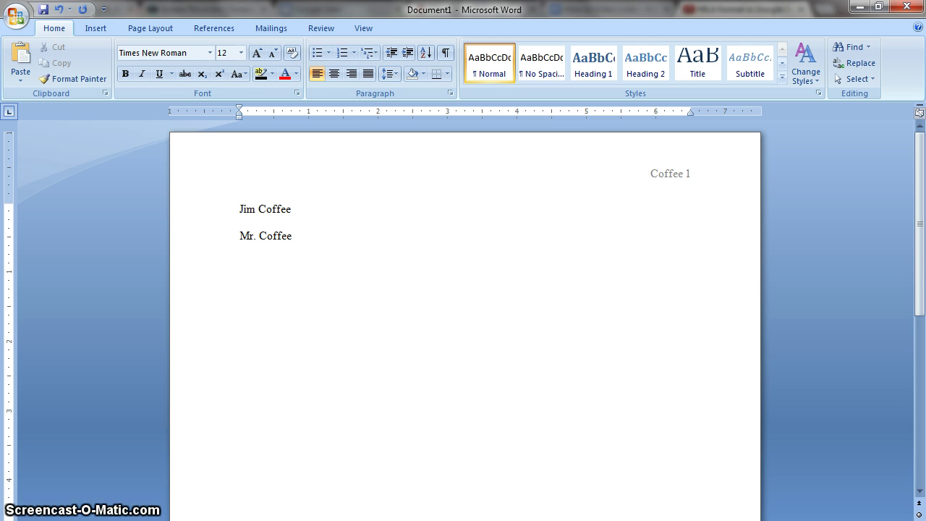
{"action": "key", "text": "Return"}
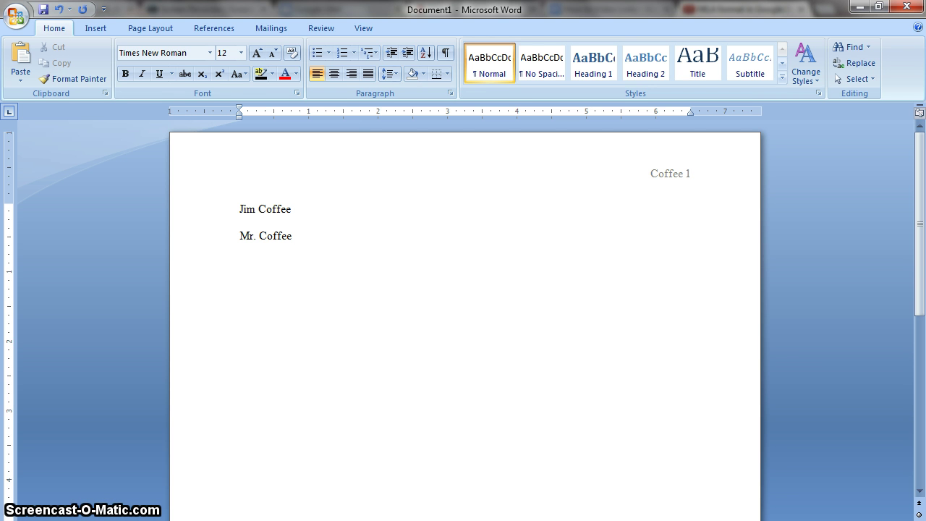
Step: Enter the course "English 3" and the date "30 April 2014" on separate lines below the instructor's name
{"action": "type", "text": "E"}
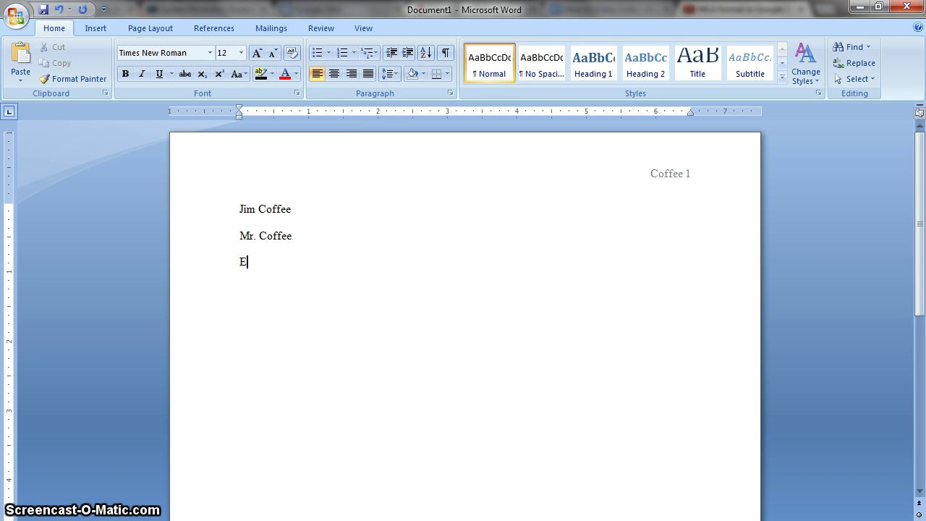
{"action": "type", "text": "nglish"}
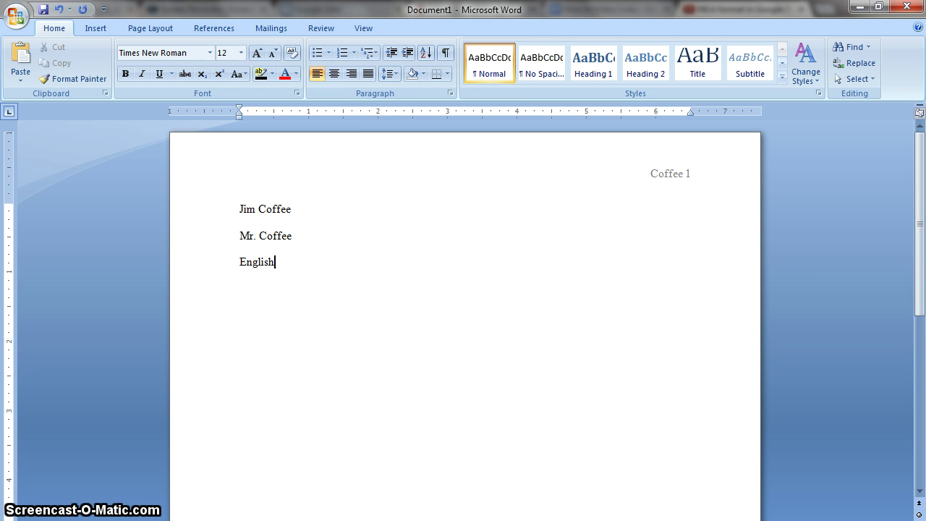
{"action": "type", "text": " 3"}
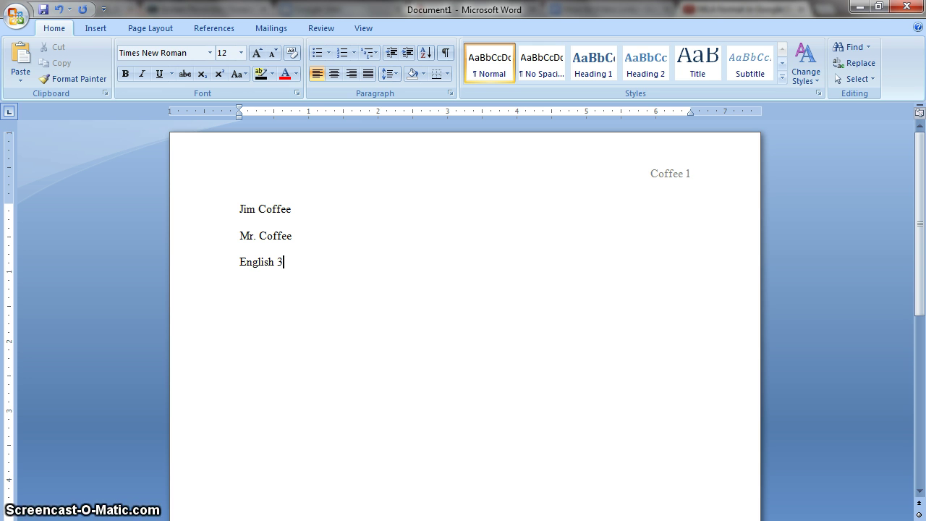
{"action": "key", "text": "Return"}
{"action": "left_click", "coordinate": [247, 288]}
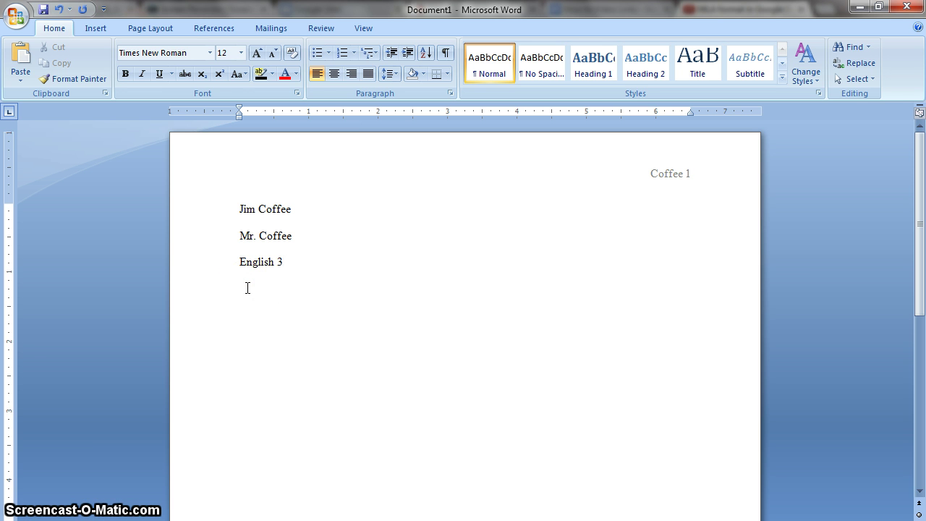
{"action": "type", "text": "30 April 2014"}
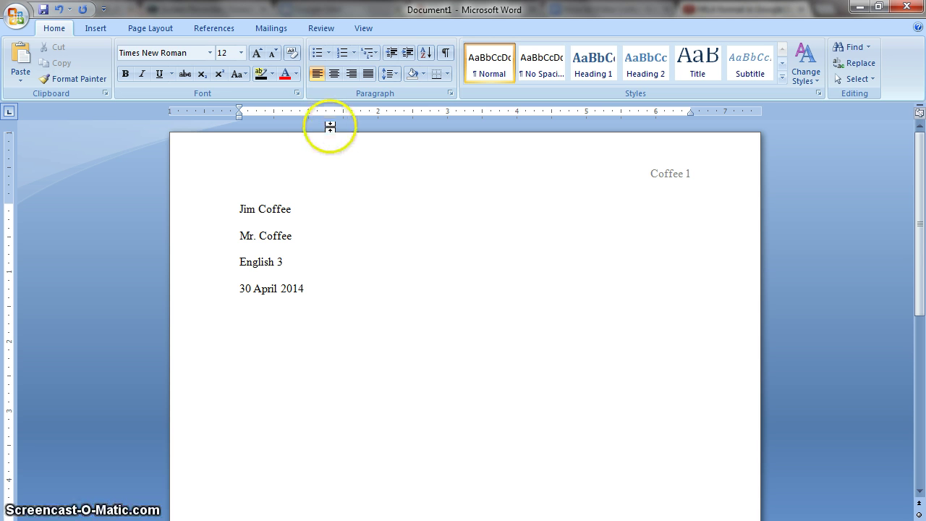
Step: Add the centered title "Title of Paper" on the line below the date, ending with a line break
{"action": "left_click", "coordinate": [335, 78]}
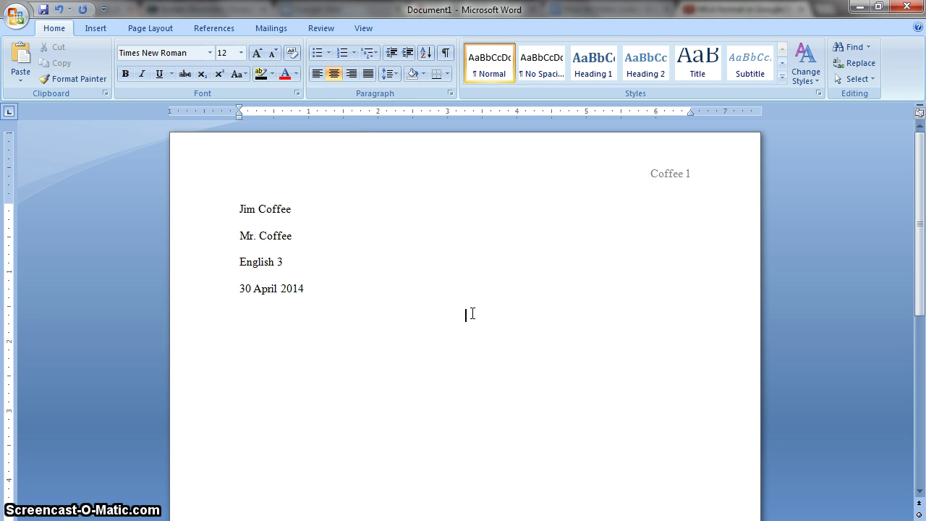
{"action": "type", "text": "Title "}
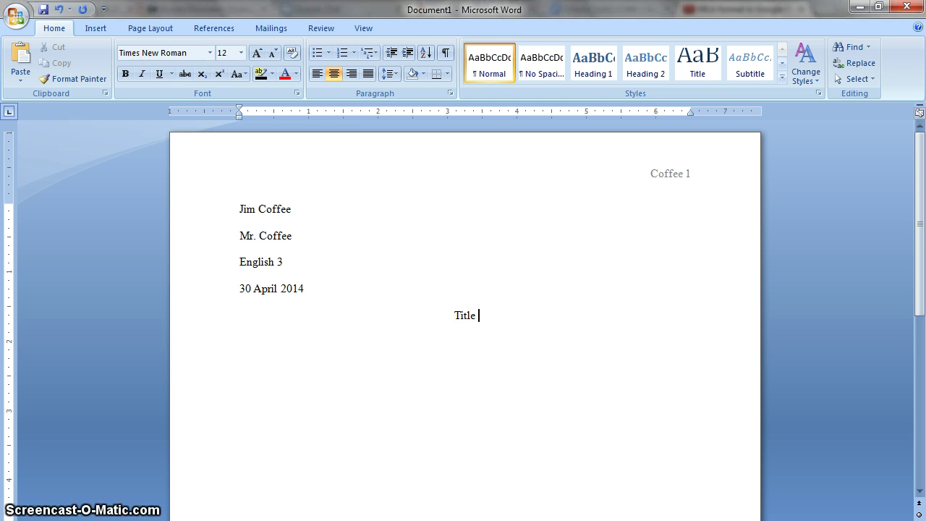
{"action": "type", "text": "of p"}
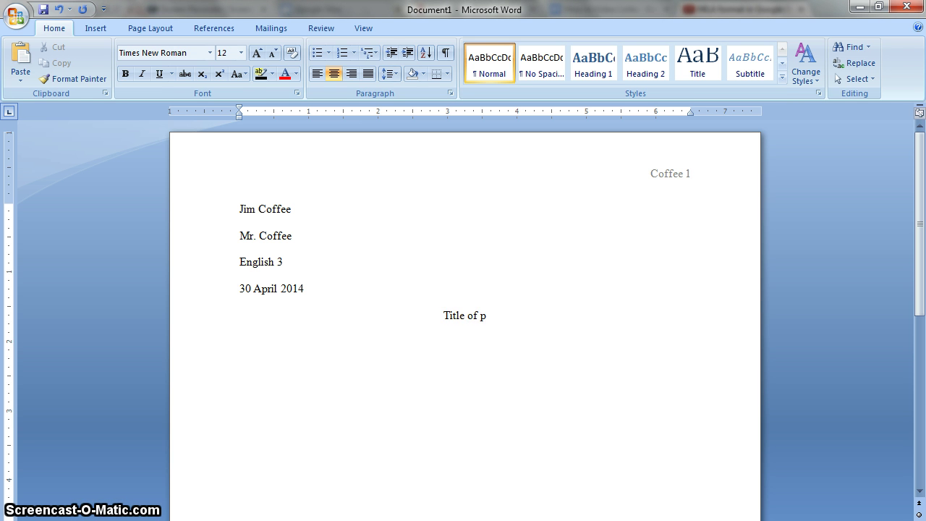
{"action": "type", "text": "a"}
{"action": "key", "text": "BackSpace"}
{"action": "key", "text": "BackSpace"}
{"action": "type", "text": "Paer"}
{"action": "key", "text": "BackSpace"}
{"action": "key", "text": "BackSpace"}
{"action": "type", "text": "per"}
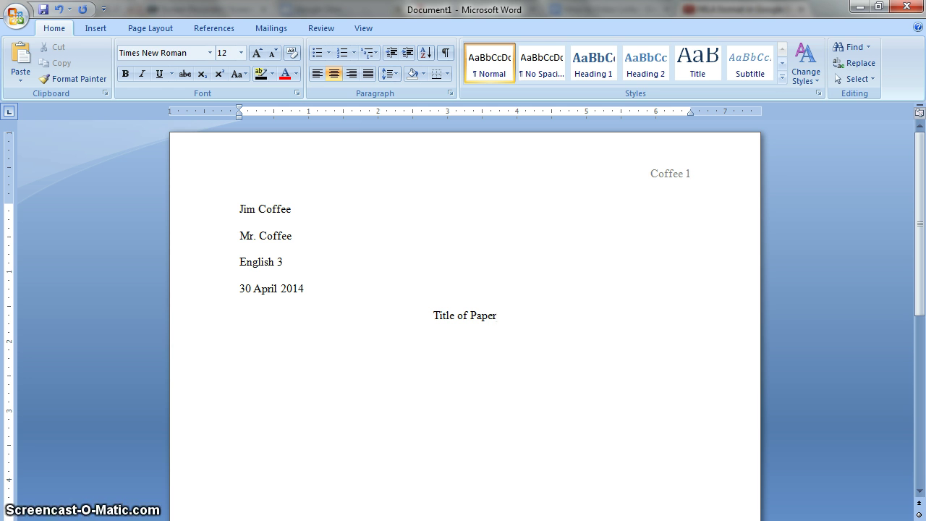
{"action": "key", "text": "Return"}
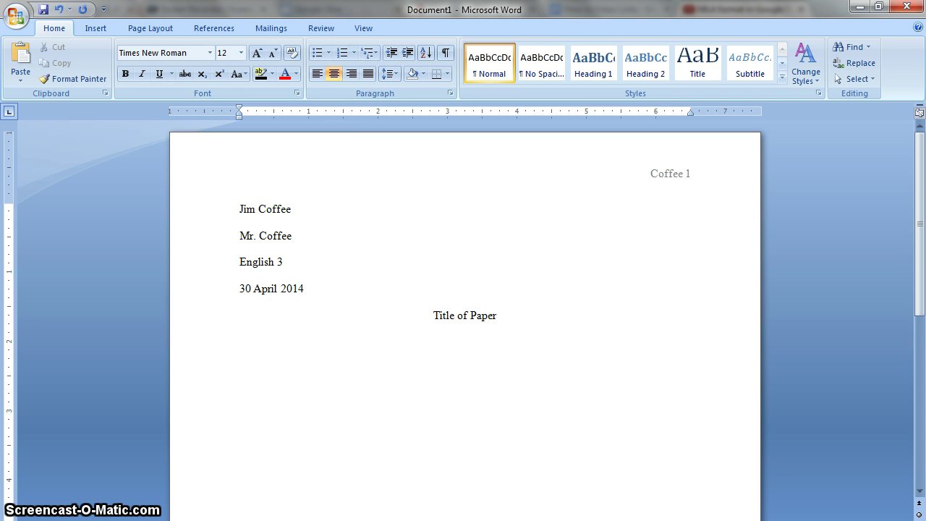
Step: Add a left-aligned, indented paragraph: "Then whenever you start typing your paper, it should be indented at every paragraph and aligned correctly. It should also be double spaced."
{"action": "left_click", "coordinate": [316, 74]}
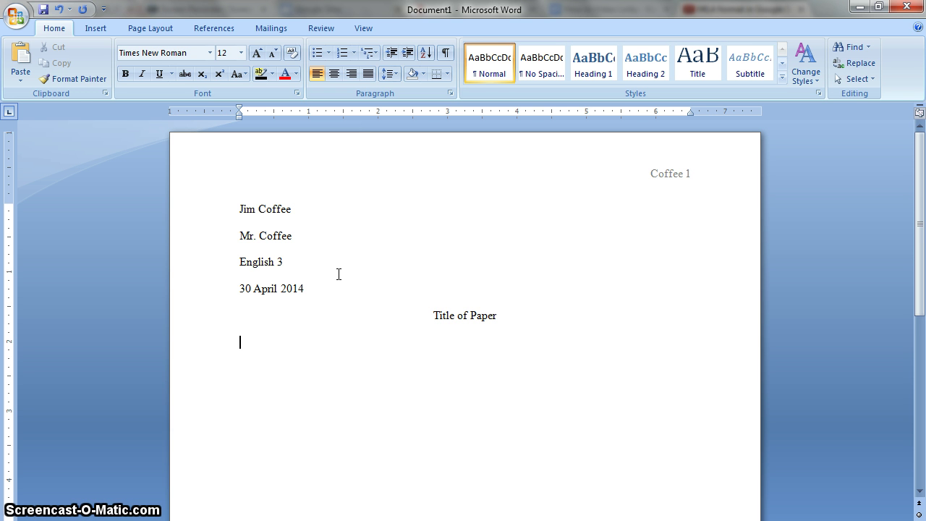
{"action": "key", "text": "Tab"}
{"action": "type", "text": "Then whenever you s"}
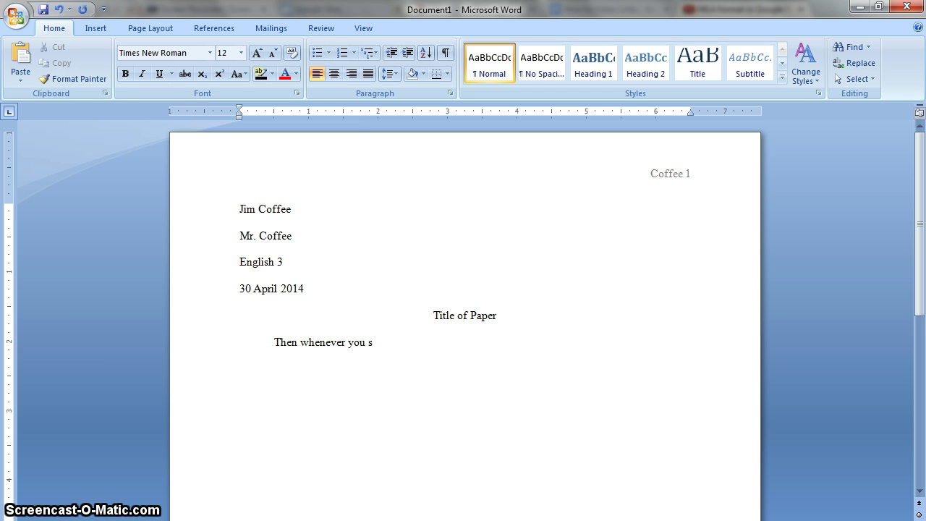
{"action": "type", "text": "tart typing your paper"}
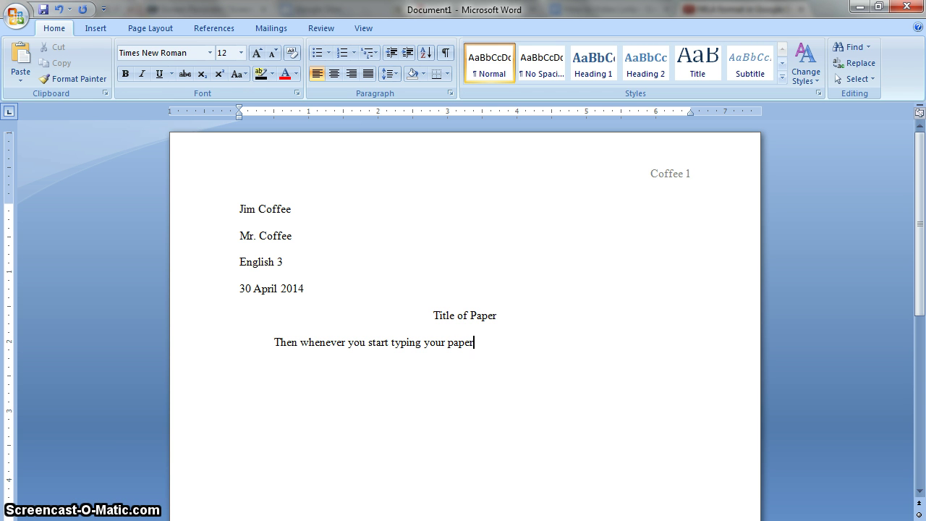
{"action": "type", "text": ", it should be indented"}
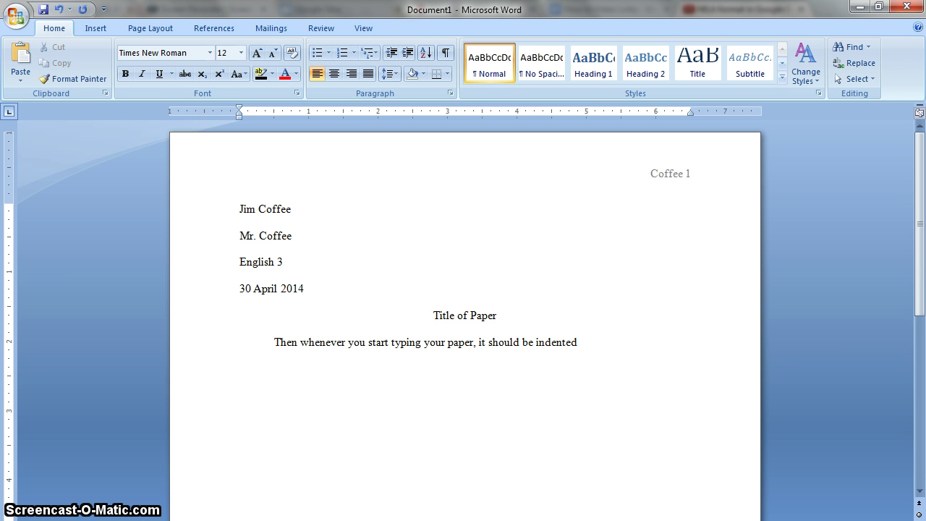
{"action": "type", "text": " at every p"}
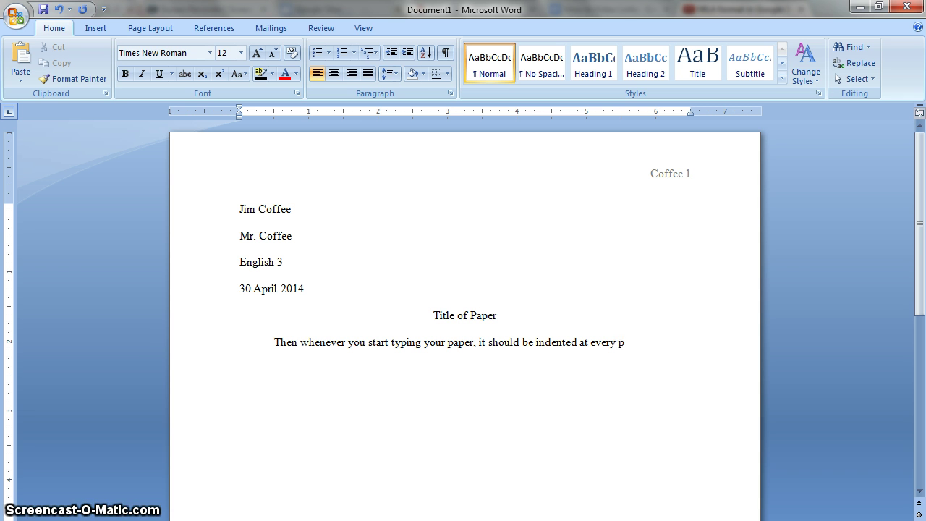
{"action": "type", "text": "aragra"}
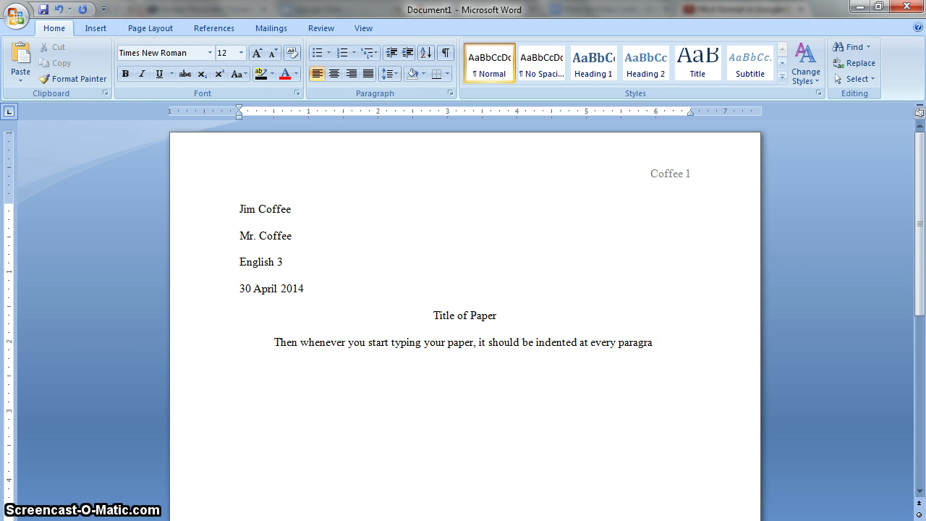
{"action": "type", "text": "ph and le"}
{"action": "key", "text": "BackSpace"}
{"action": "key", "text": "BackSpace"}
{"action": "type", "text": "aligned correctly."}
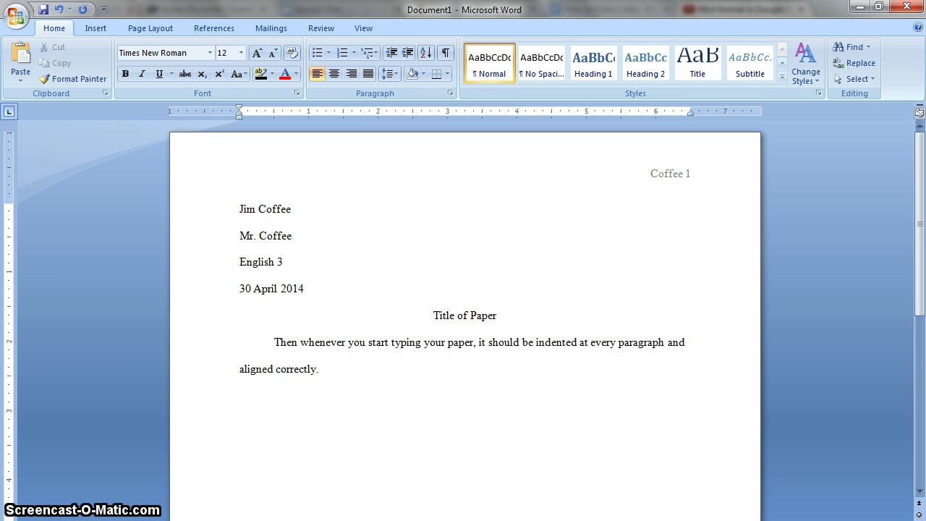
{"action": "type", "text": " It should also be double spaced."}
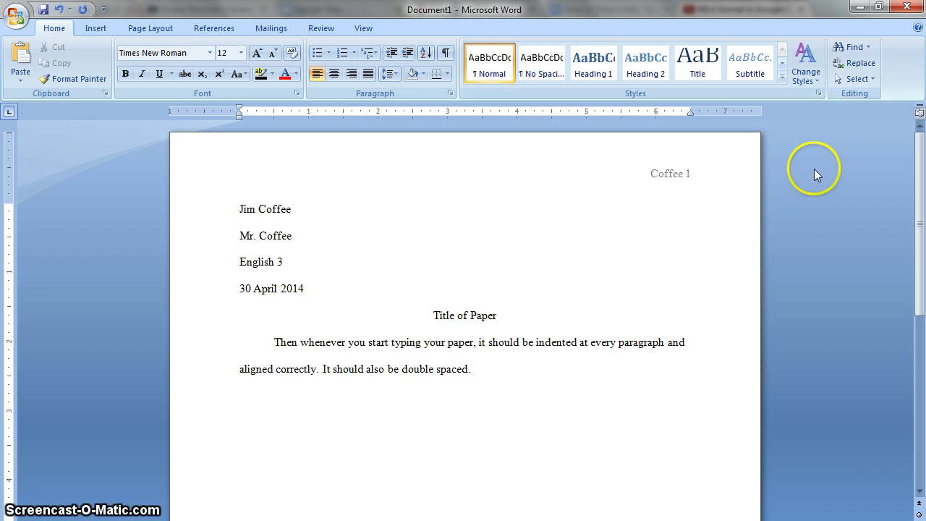
{"action": "left_click", "coordinate": [856, 78]}
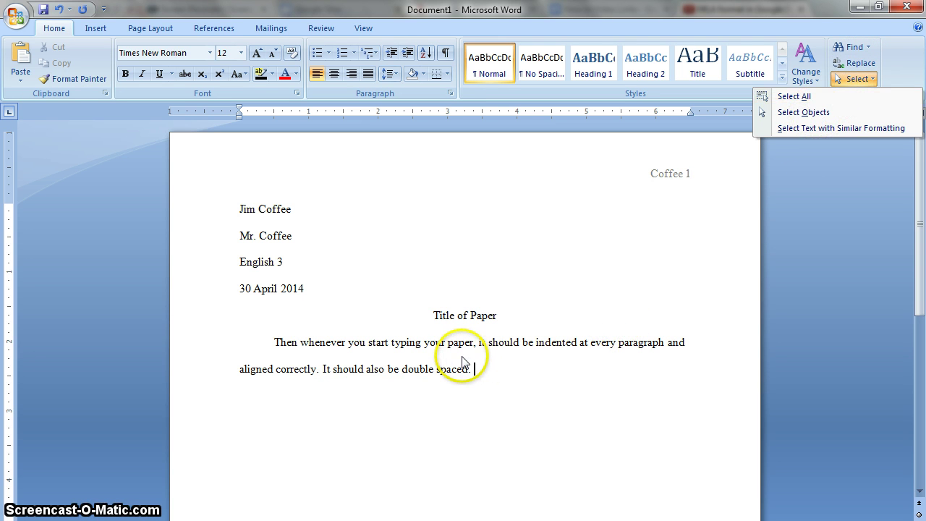
{"action": "left_click", "coordinate": [541, 299]}
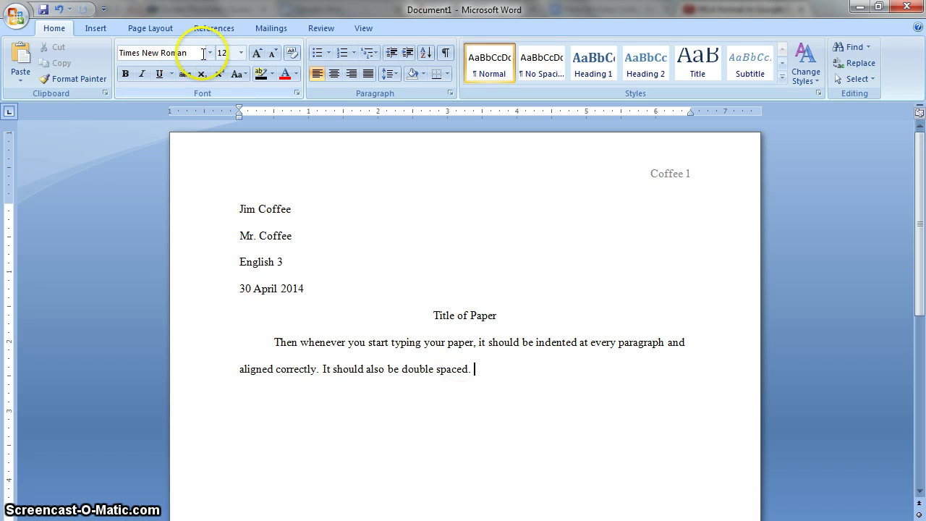